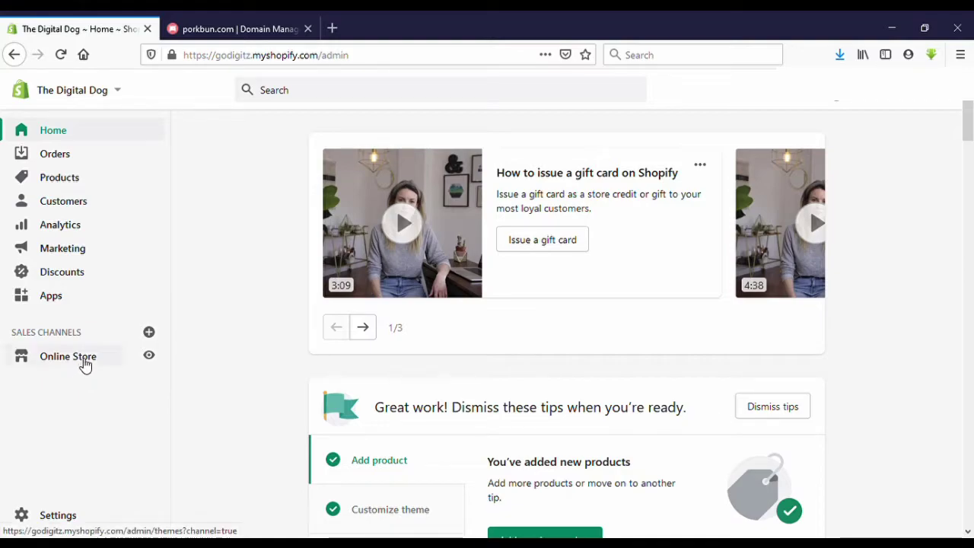
- Go to Online Store > Domains to view the store's current myshopify.com primary domain
click(86, 365)
scroll(90, 377, down, 1)
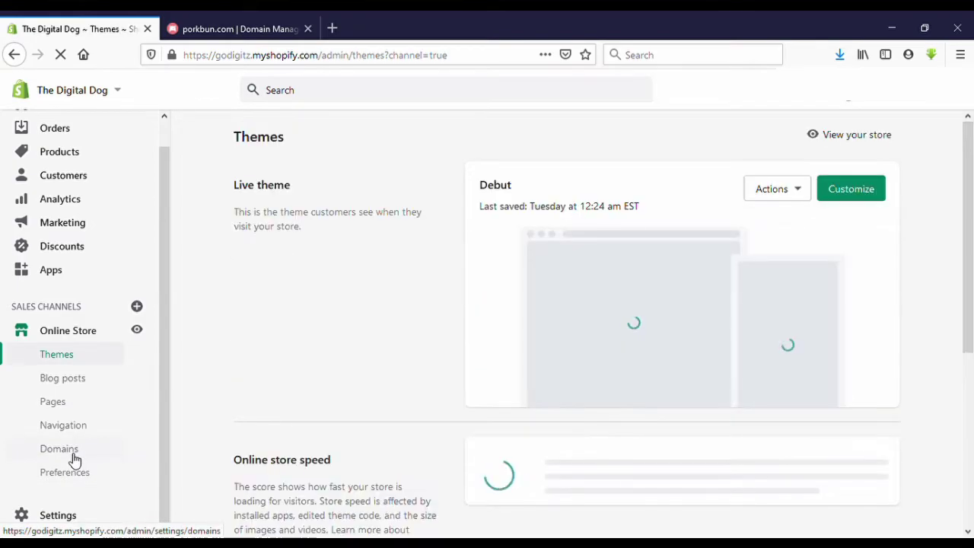
click(73, 458)
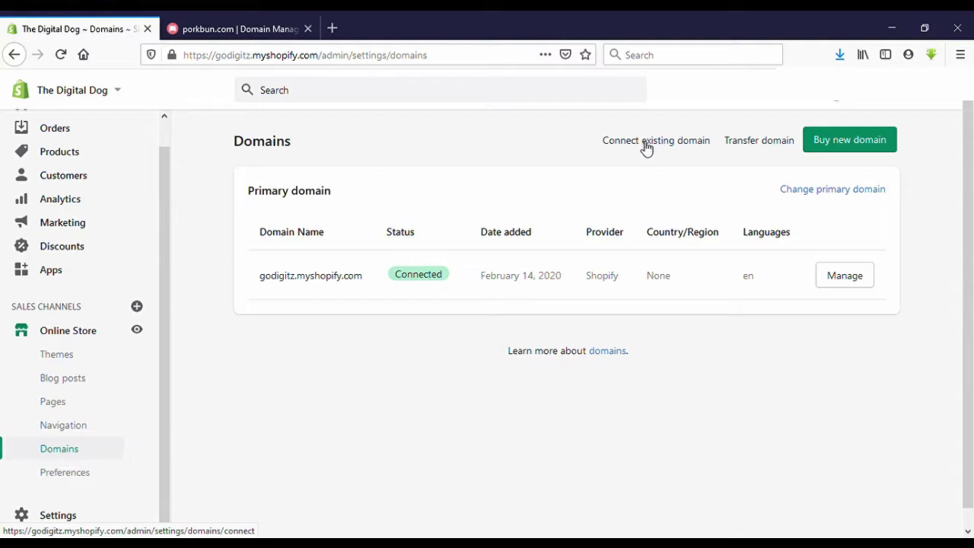
- Start connecting an existing domain by entering niyahstylz.com and submitting it
click(646, 147)
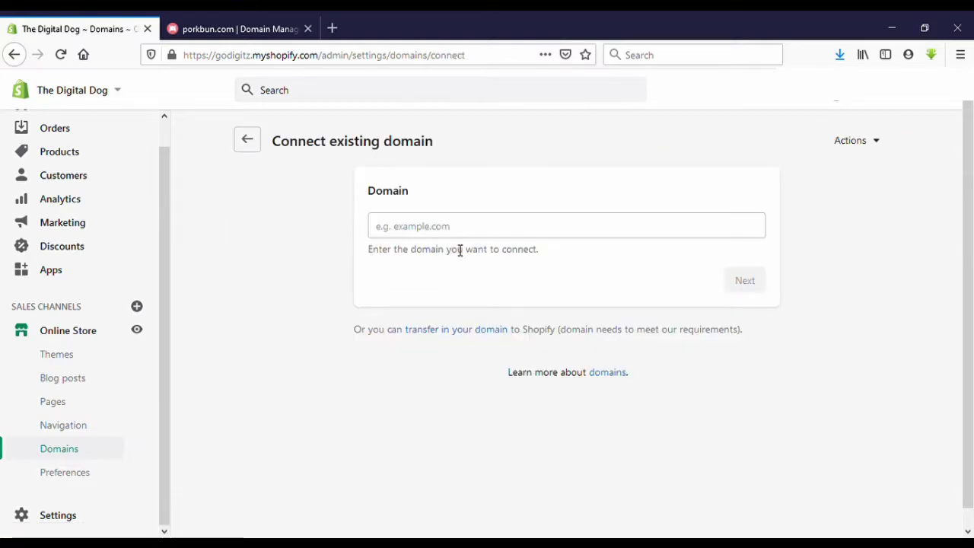
click(420, 228)
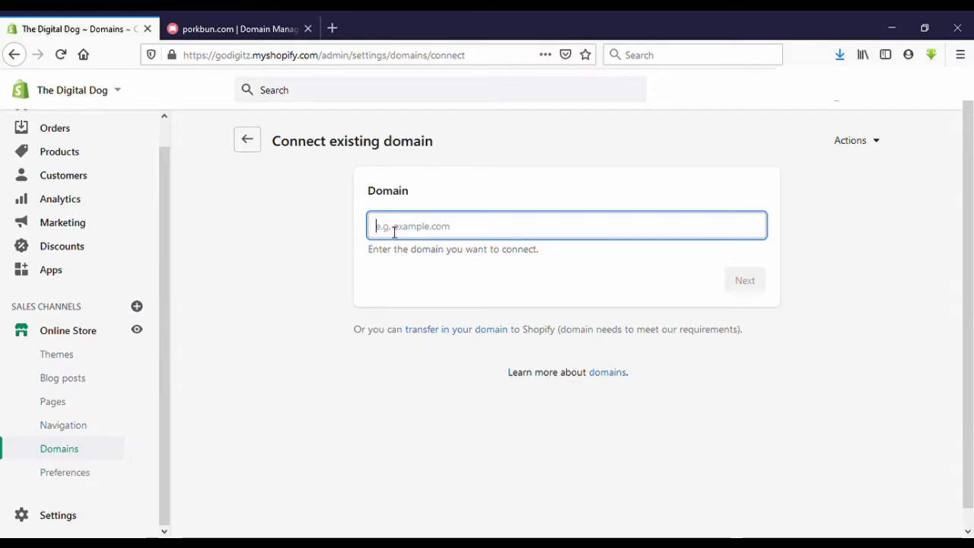
text(niyahstylz.com)
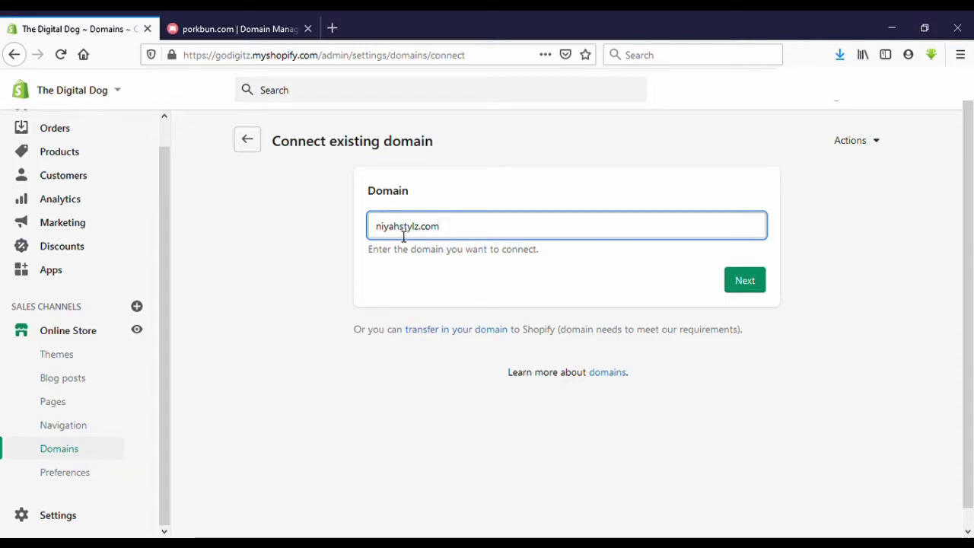
click(753, 289)
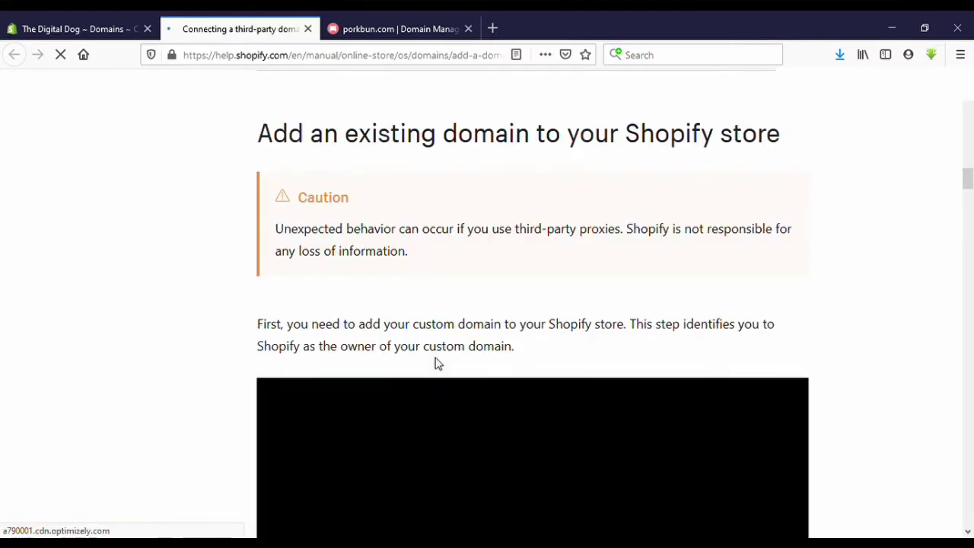
- Scroll the help article to the DNS values: A record 23.227.38.65 and www CNAME shops.myshopify.com
scroll(710, 297, down, 12)
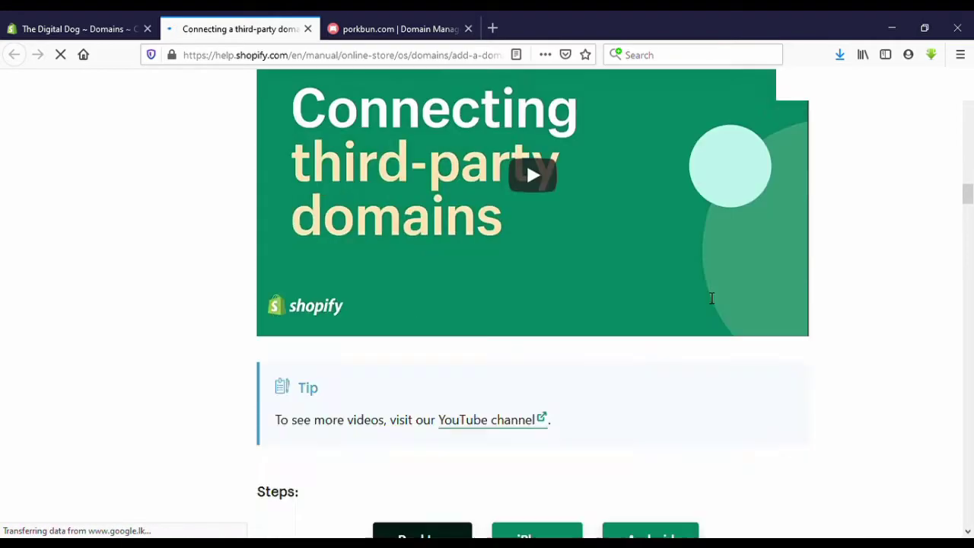
scroll(711, 297, down, 10)
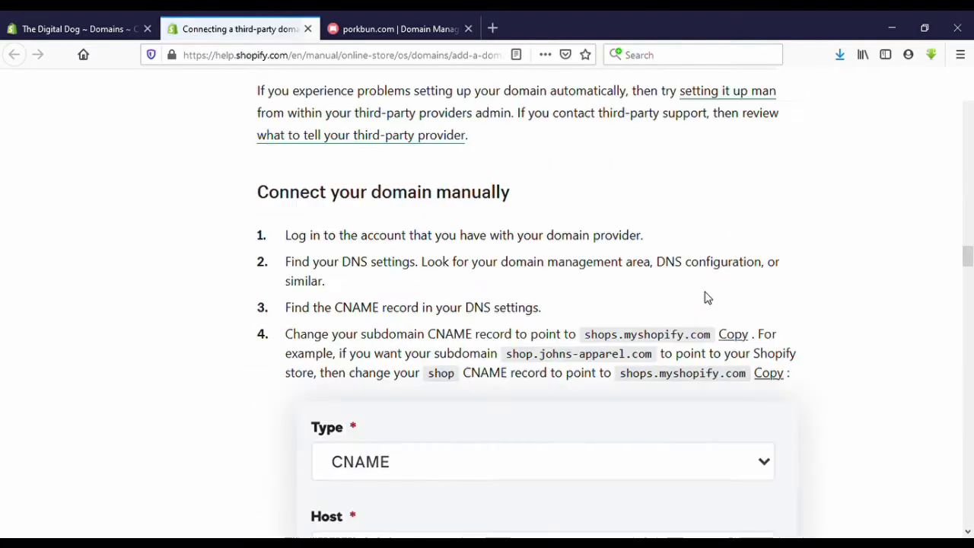
scroll(707, 296, down, 10)
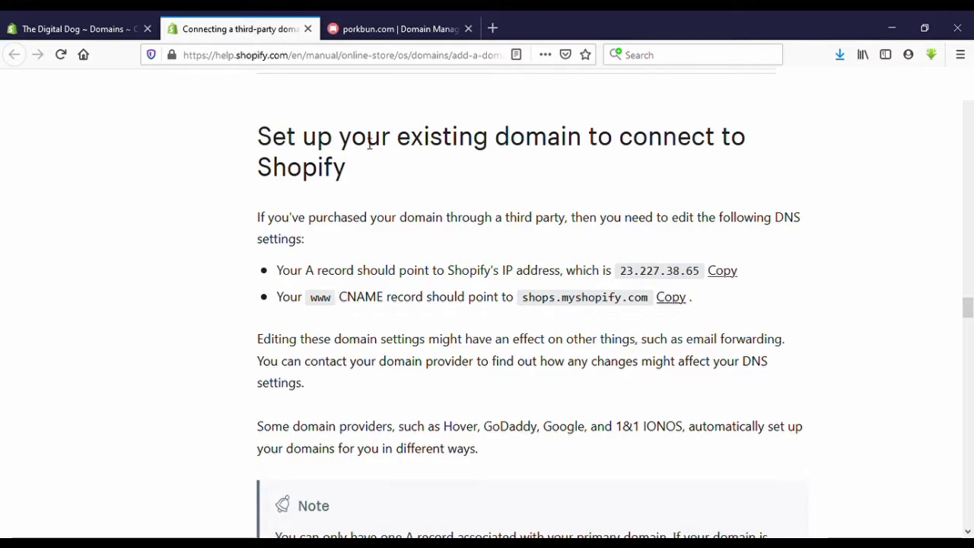
- In Porkbun, expand niyahstylz.com's details, showing 5 DNS records and Porkbun nameservers
click(373, 28)
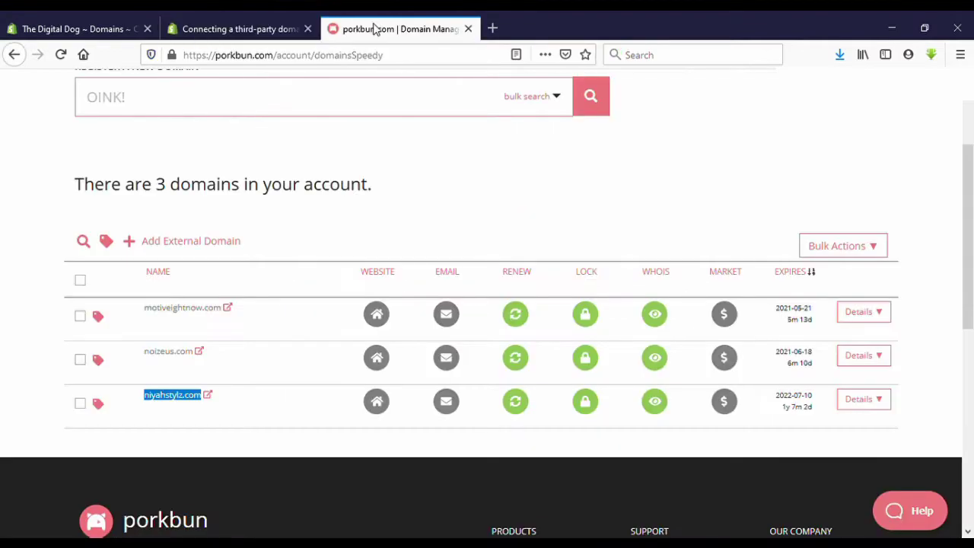
click(346, 225)
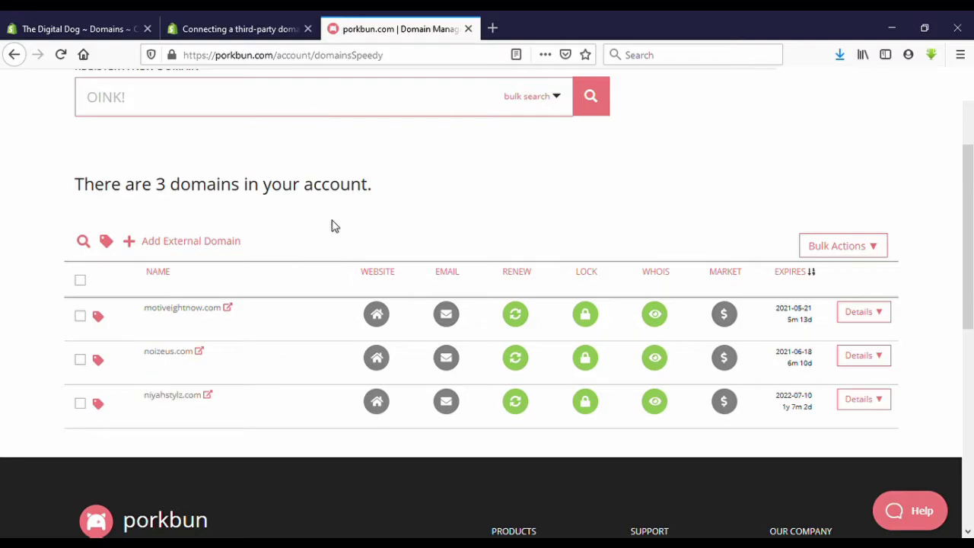
scroll(500, 241, up, 2)
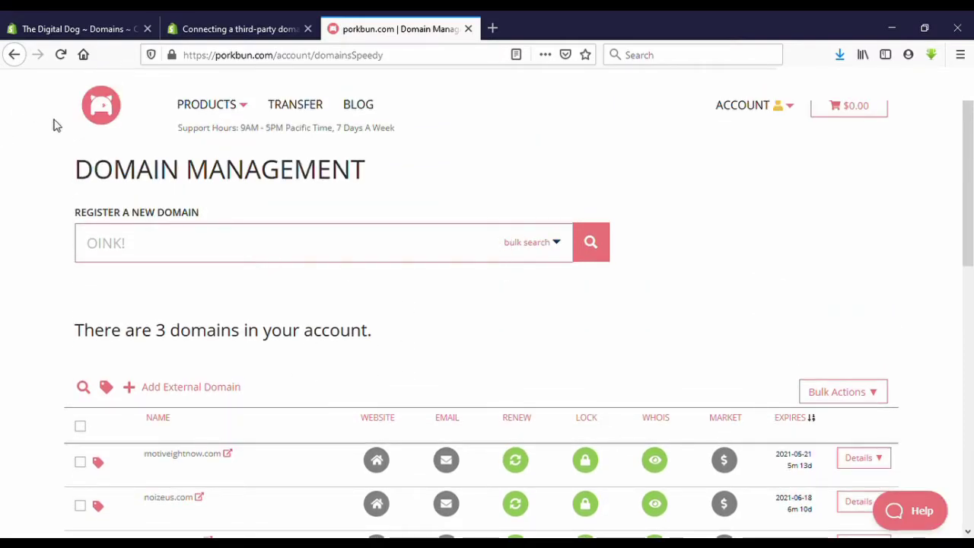
scroll(464, 240, down, 3)
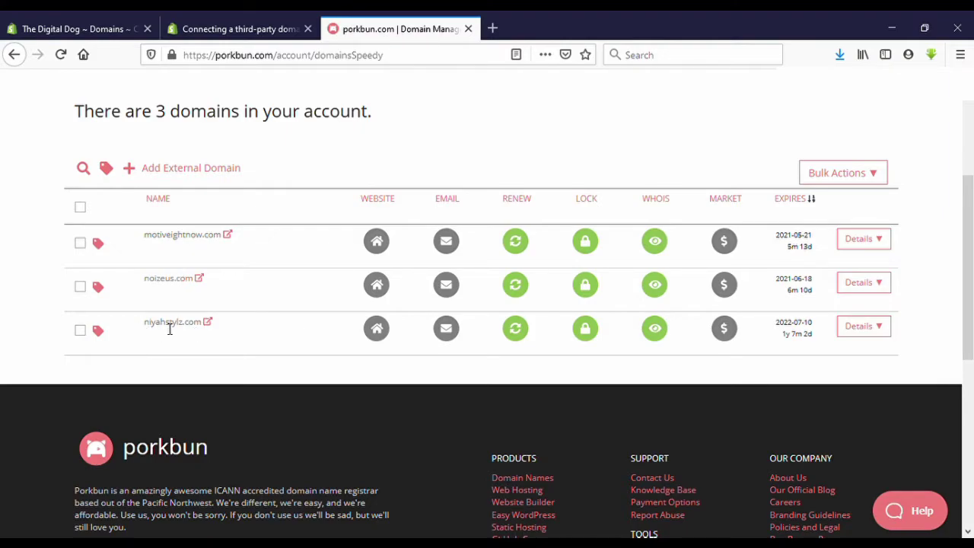
click(239, 29)
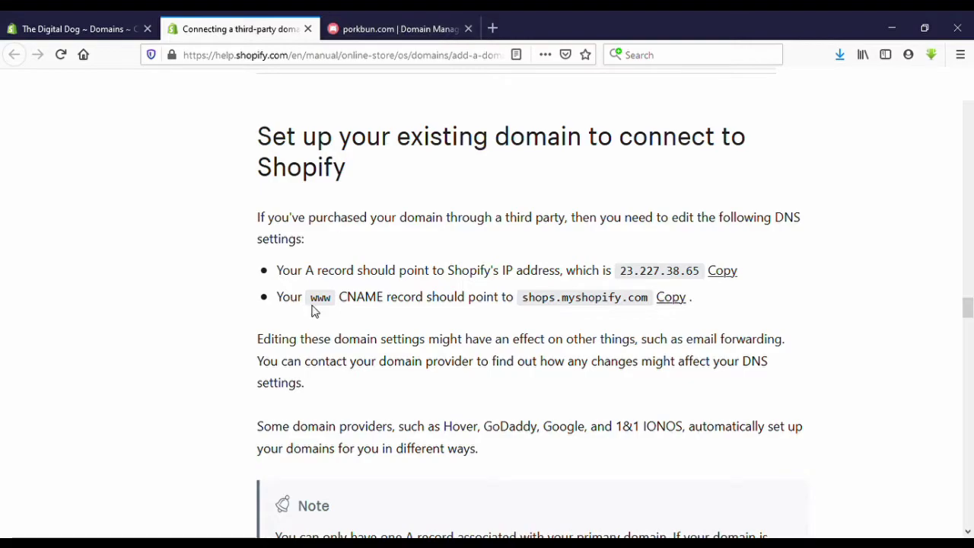
click(404, 28)
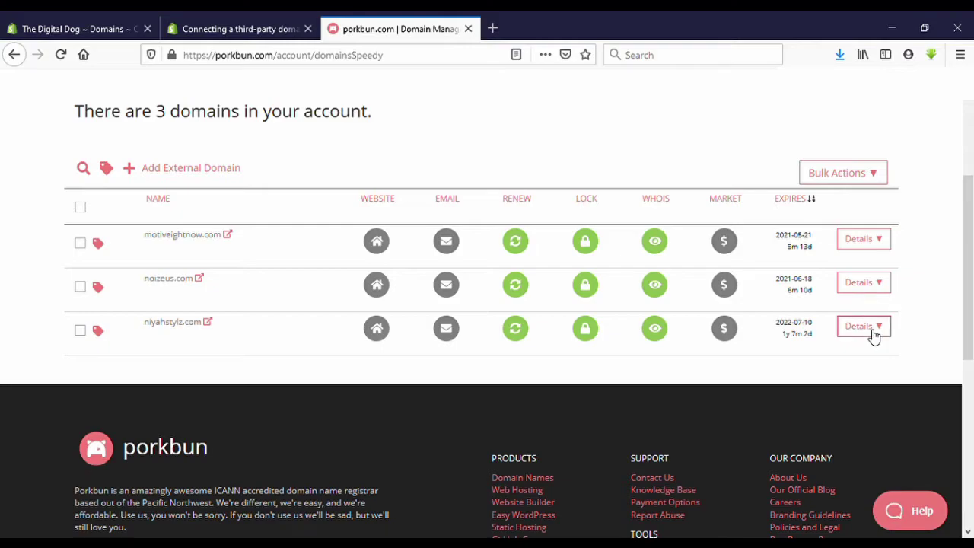
click(864, 327)
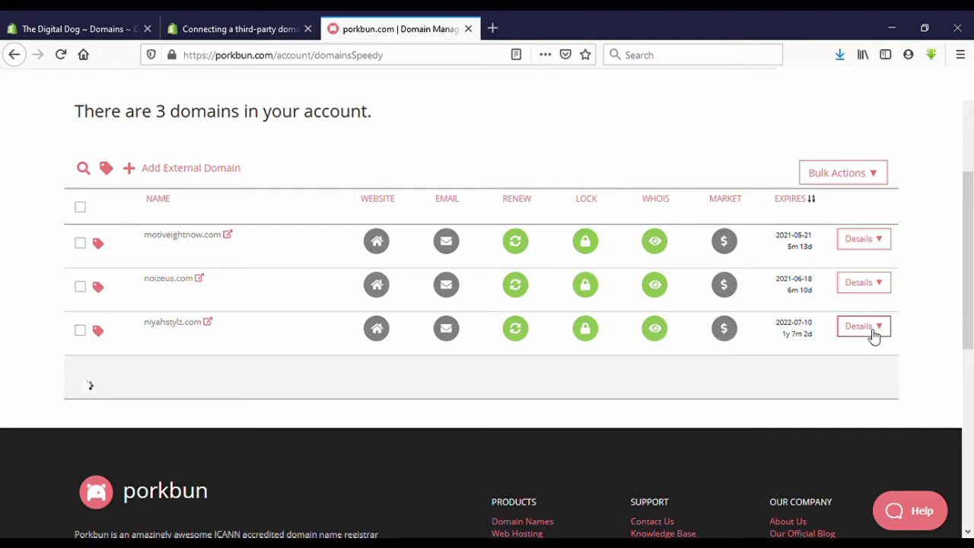
scroll(489, 346, down, 2)
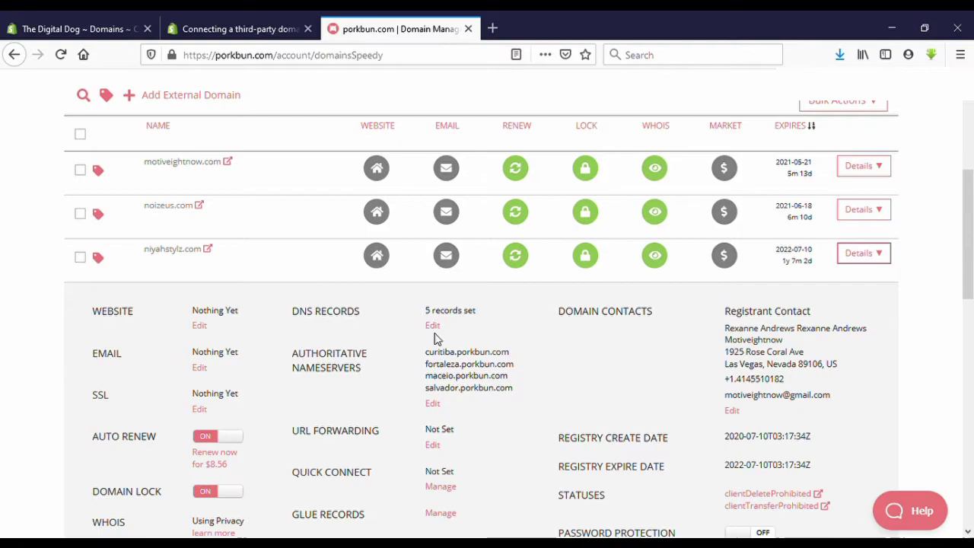
- Open niyahstylz.com's DNS records editor and set the new record type to A
click(442, 326)
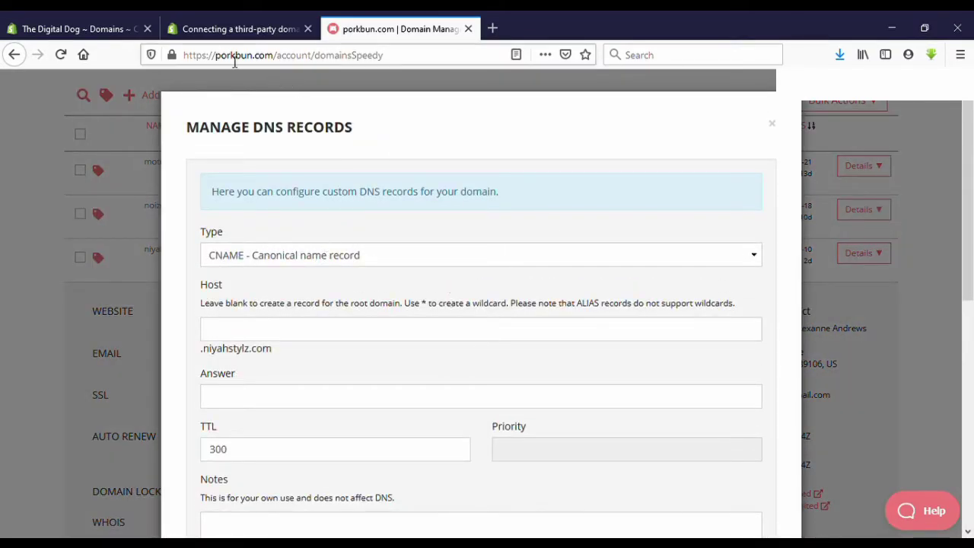
click(200, 23)
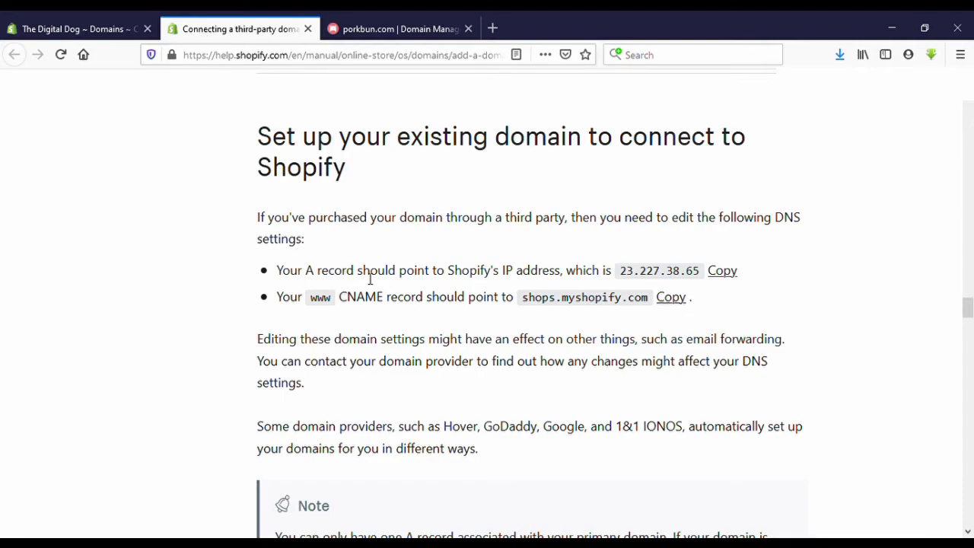
click(395, 28)
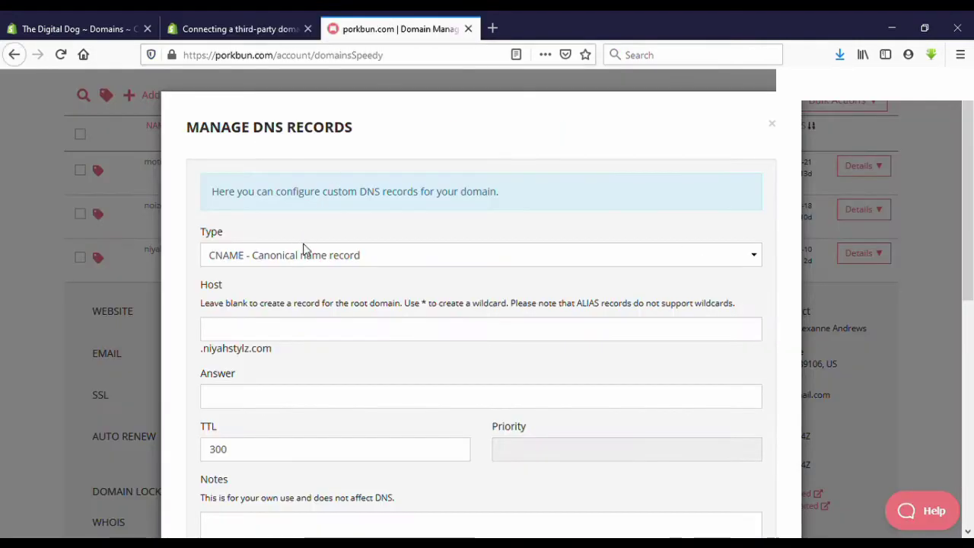
click(370, 259)
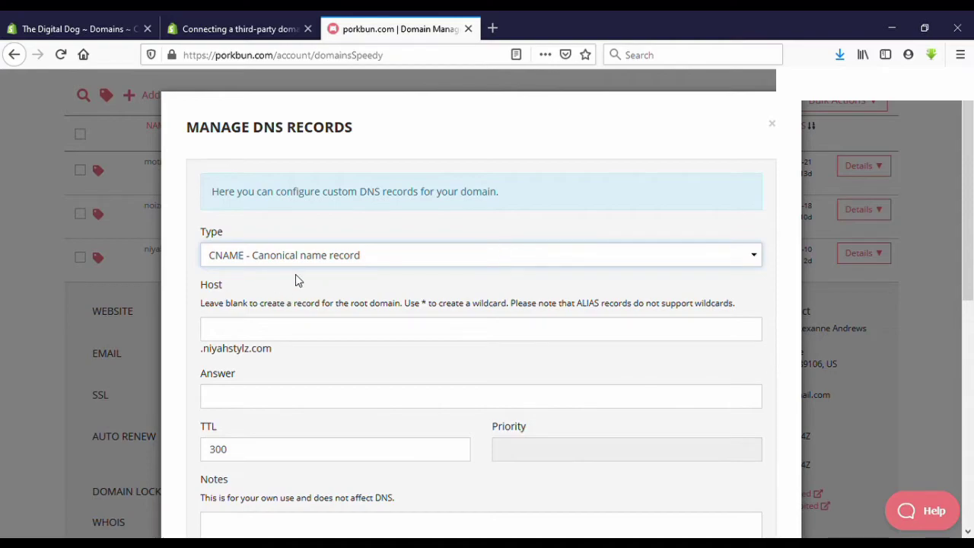
key(Up)
key(Up)
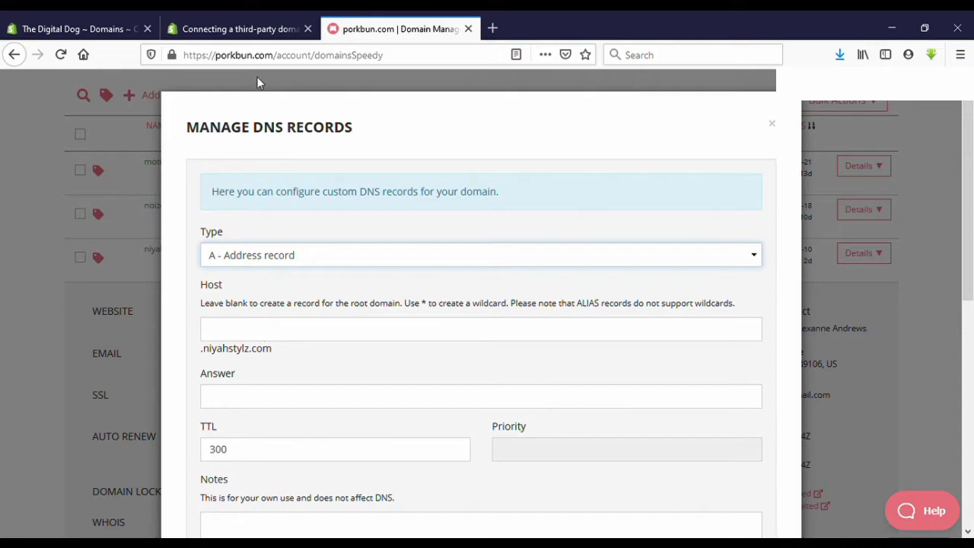
- Add the root (@) A record with answer 23.227.38.65 copied from Shopify's guide
click(237, 29)
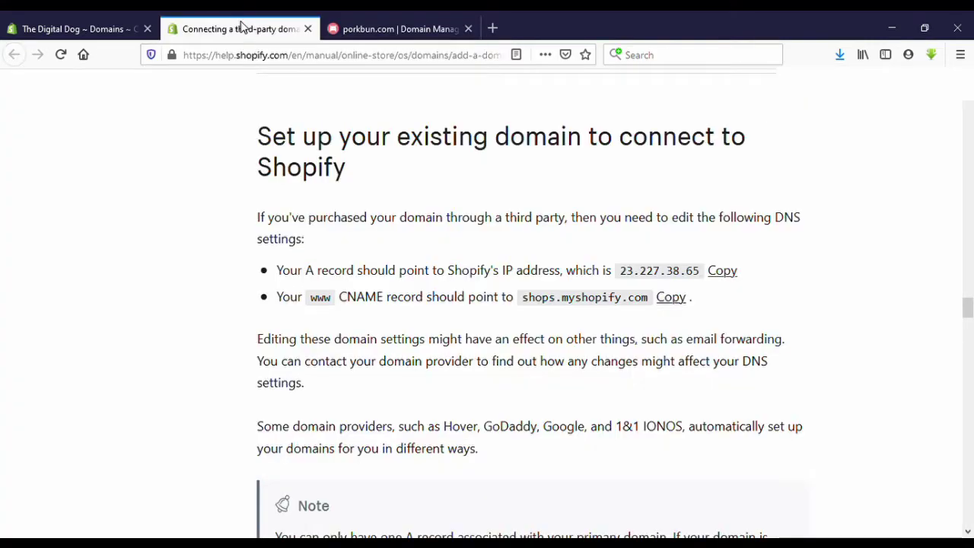
click(732, 273)
click(404, 30)
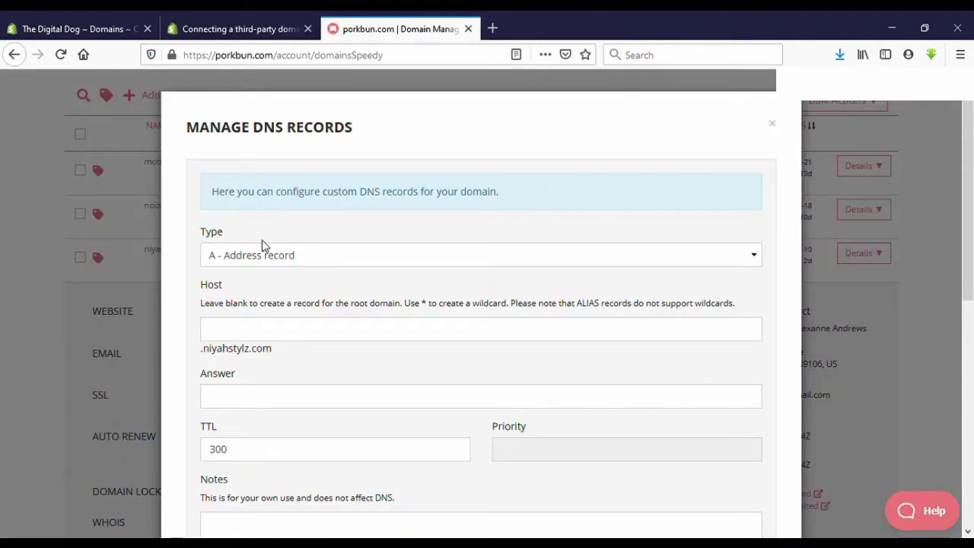
click(230, 331)
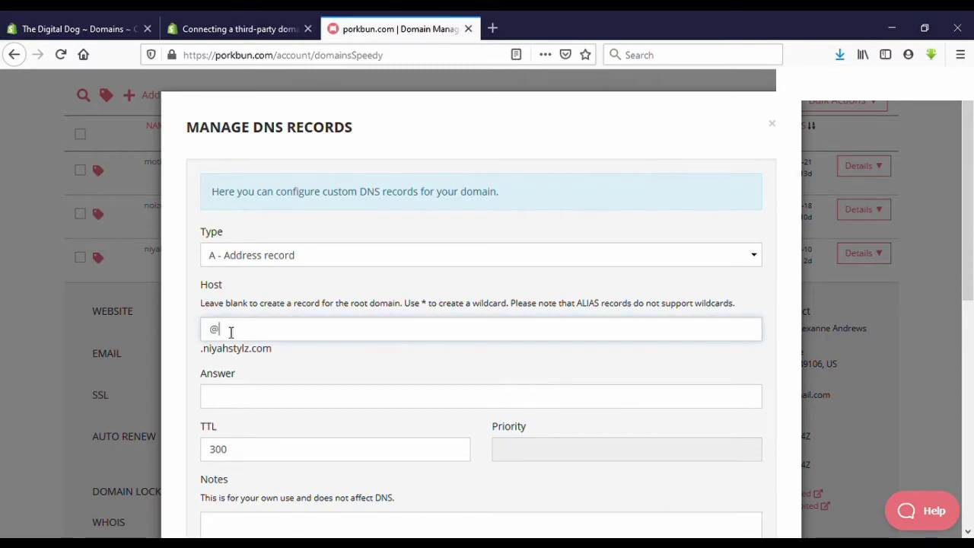
click(250, 399)
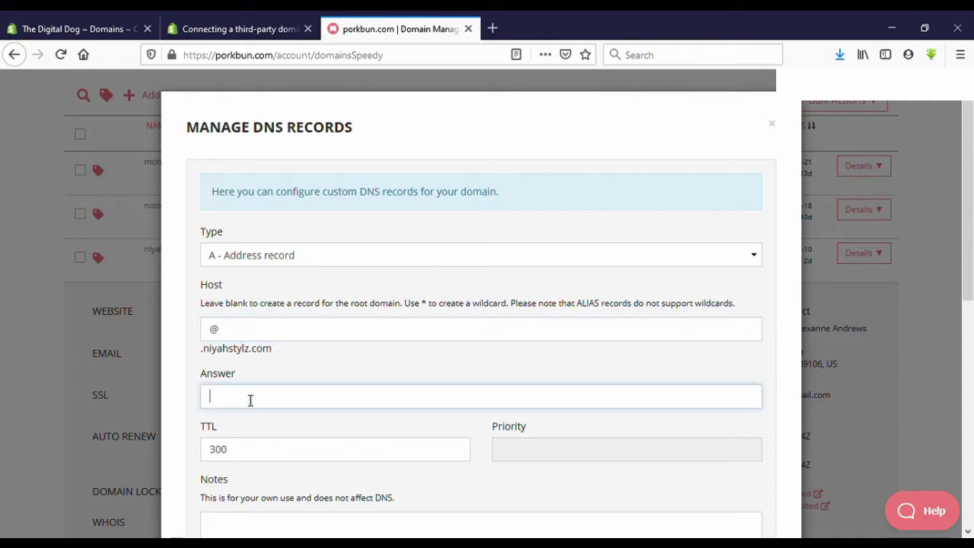
text(23.227.38.65)
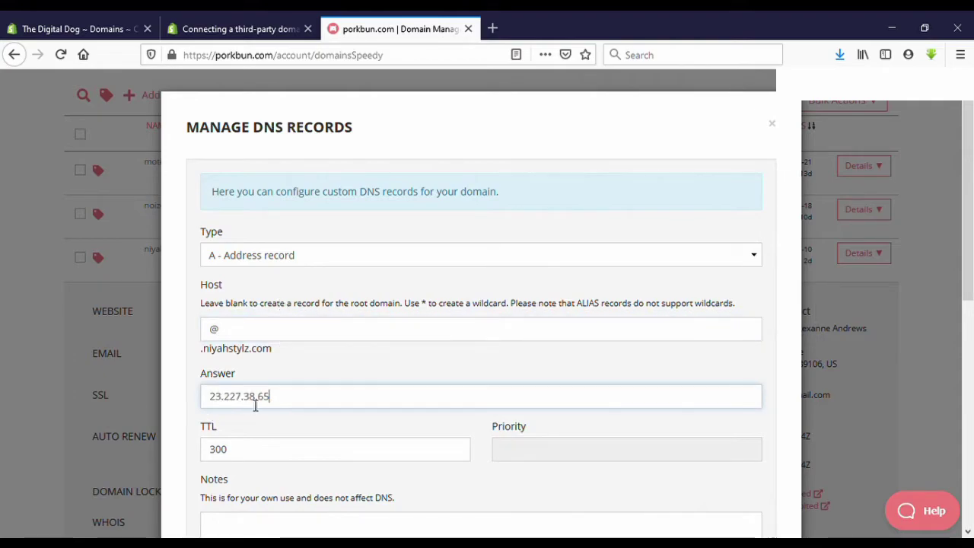
scroll(339, 416, down, 2)
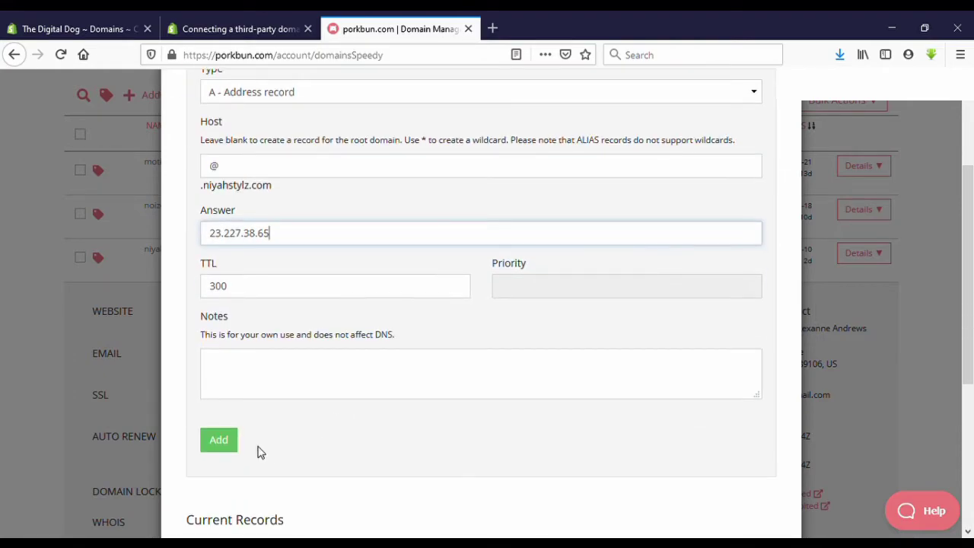
click(219, 442)
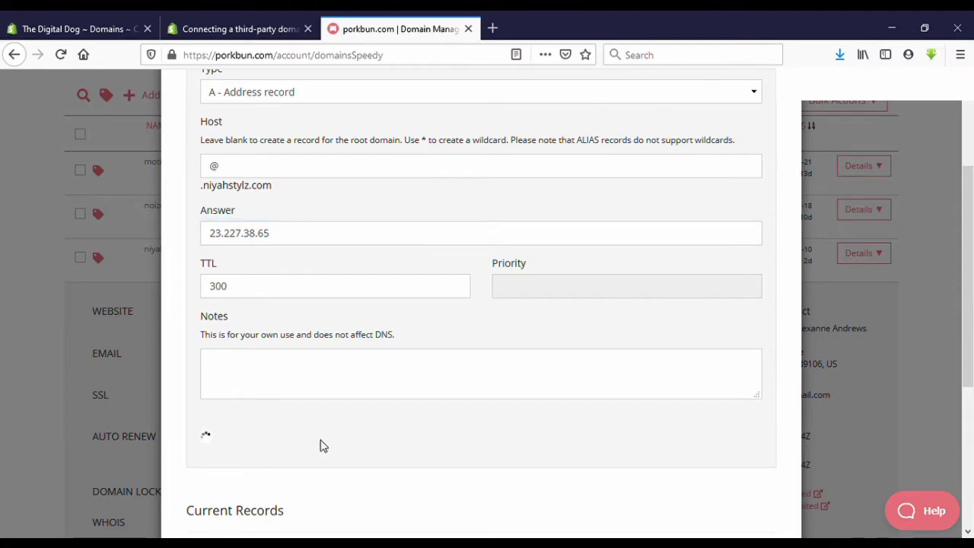
scroll(359, 435, down, 3)
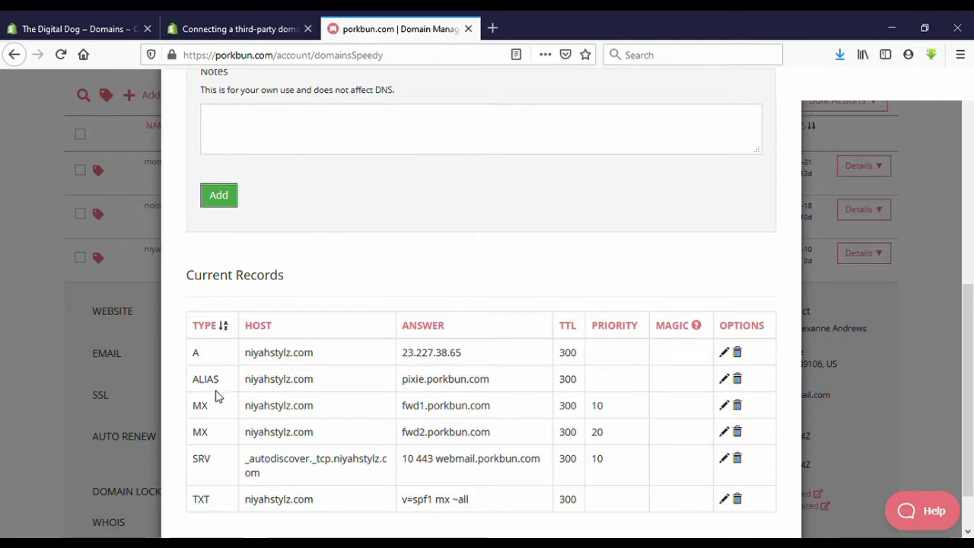
scroll(304, 388, down, 1)
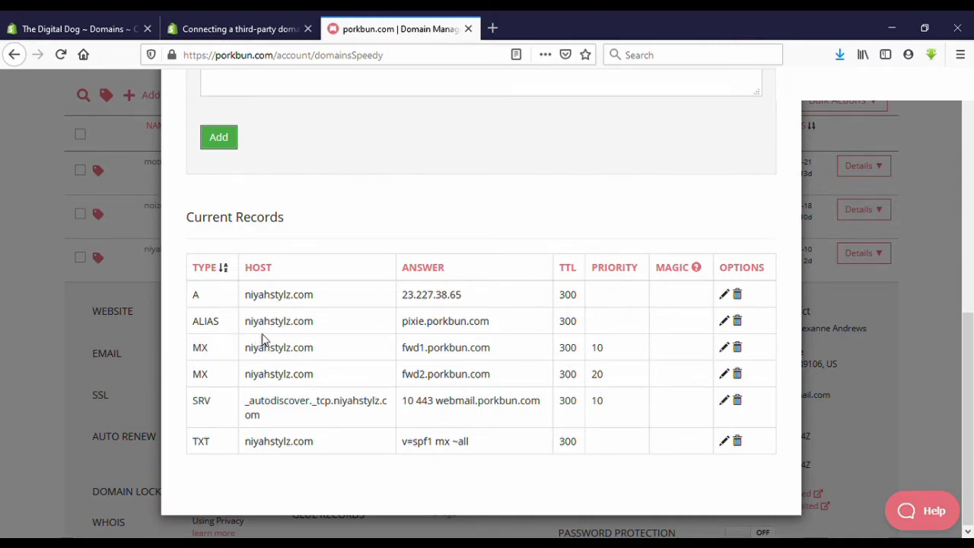
scroll(327, 332, up, 8)
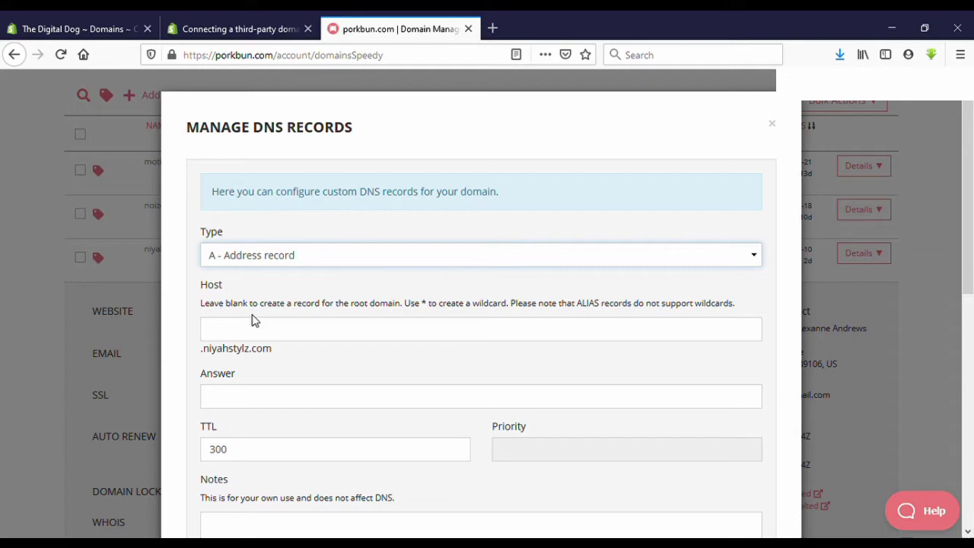
- Switch the record type to CNAME and paste shops.myshopify.com from the help article as the answer
key(c)
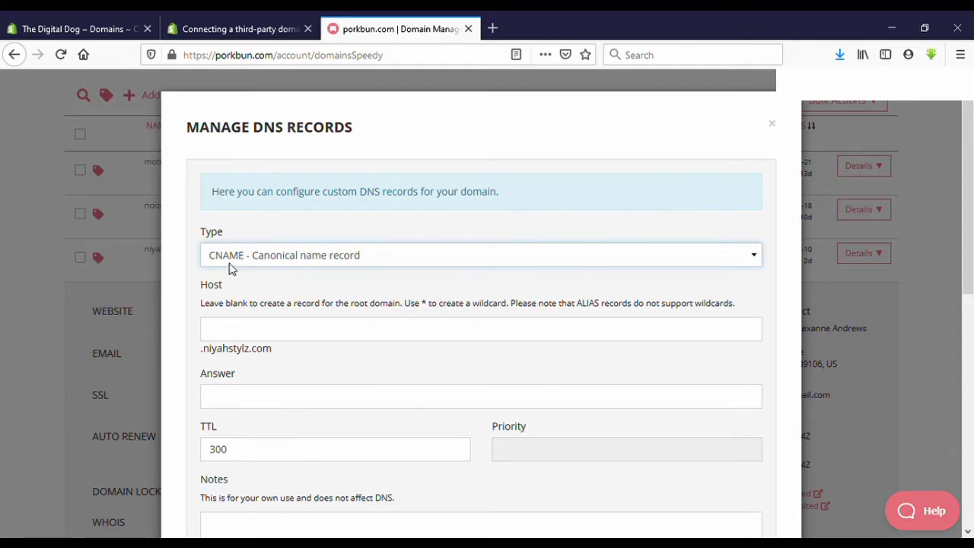
click(259, 30)
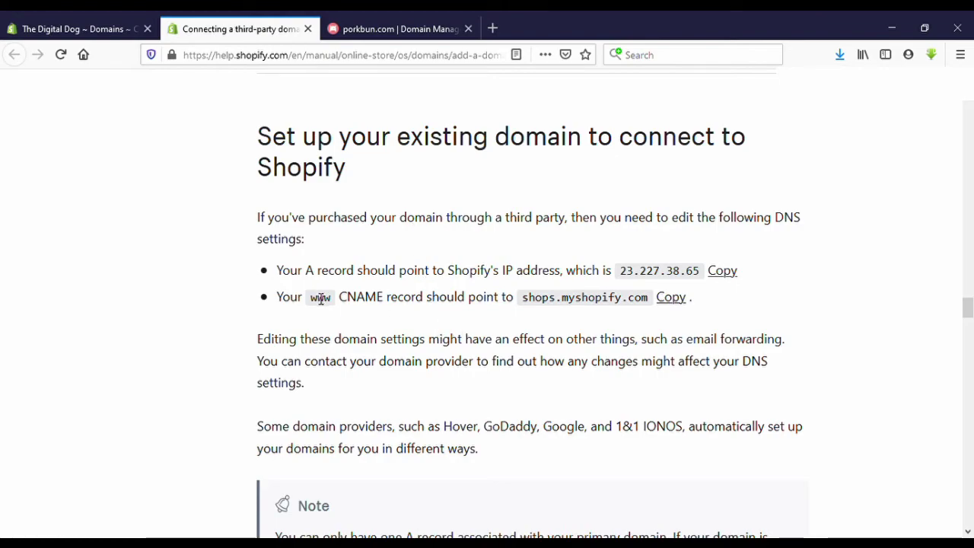
click(376, 31)
click(229, 30)
click(383, 27)
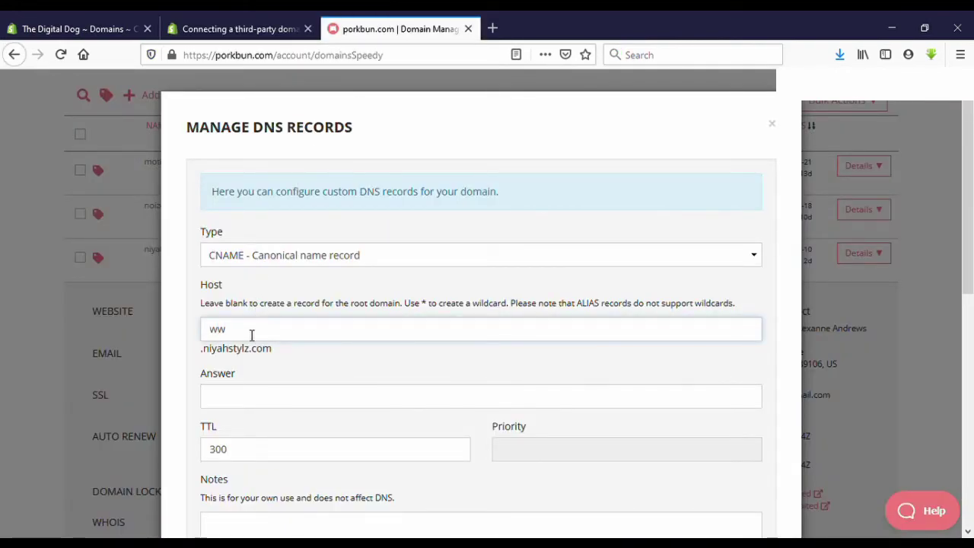
click(213, 29)
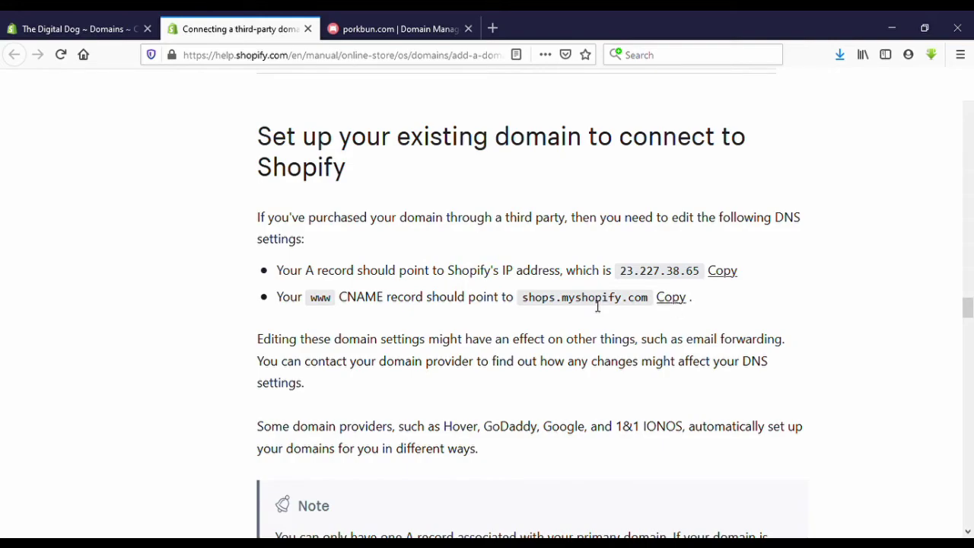
click(674, 306)
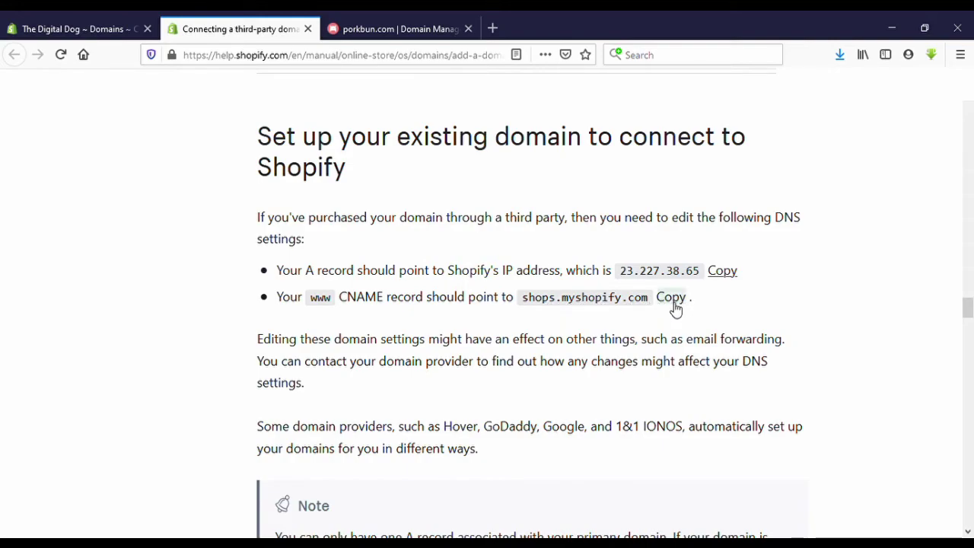
click(333, 25)
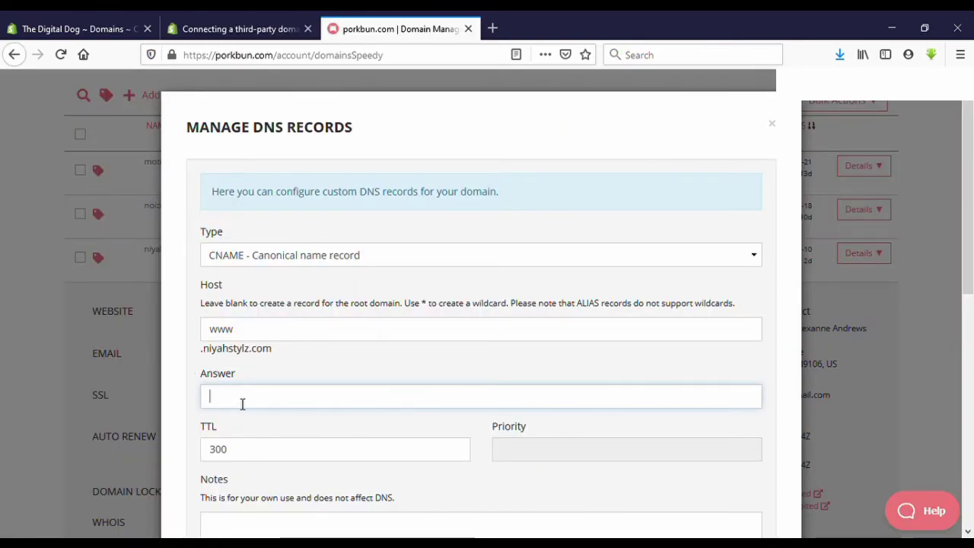
text(shops.myshopify.com)
- Save the www CNAME record and close the DNS records manager
scroll(398, 378, down, 5)
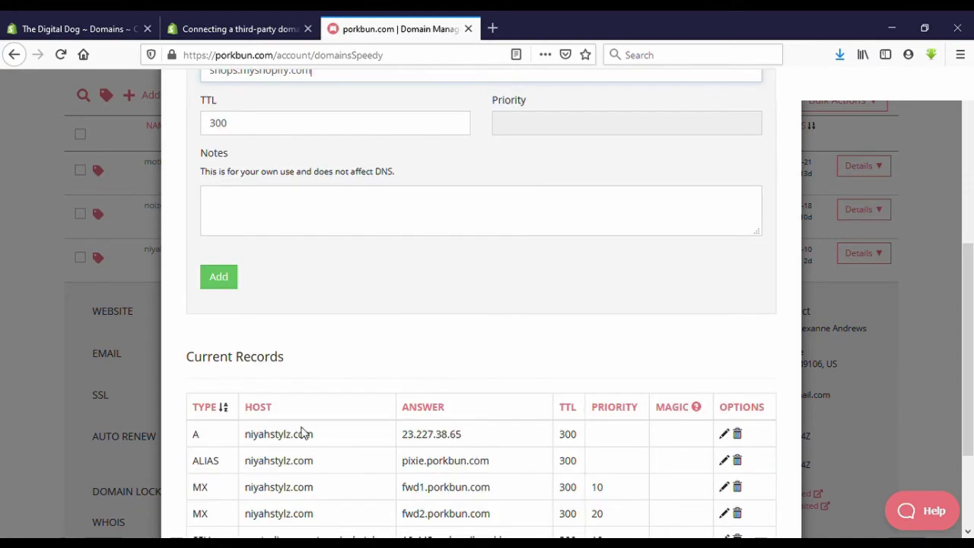
scroll(217, 320, up, 1)
click(224, 279)
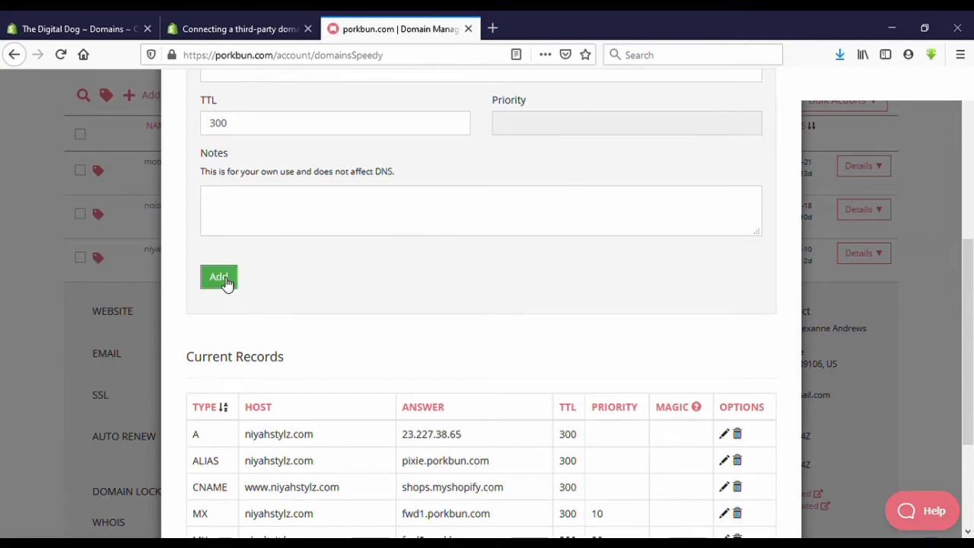
scroll(370, 325, down, 3)
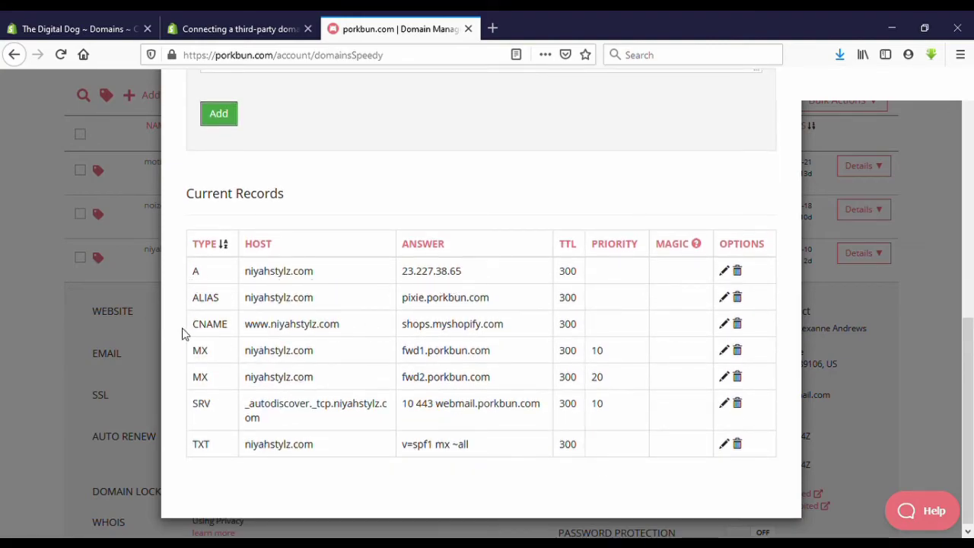
scroll(593, 317, up, 6)
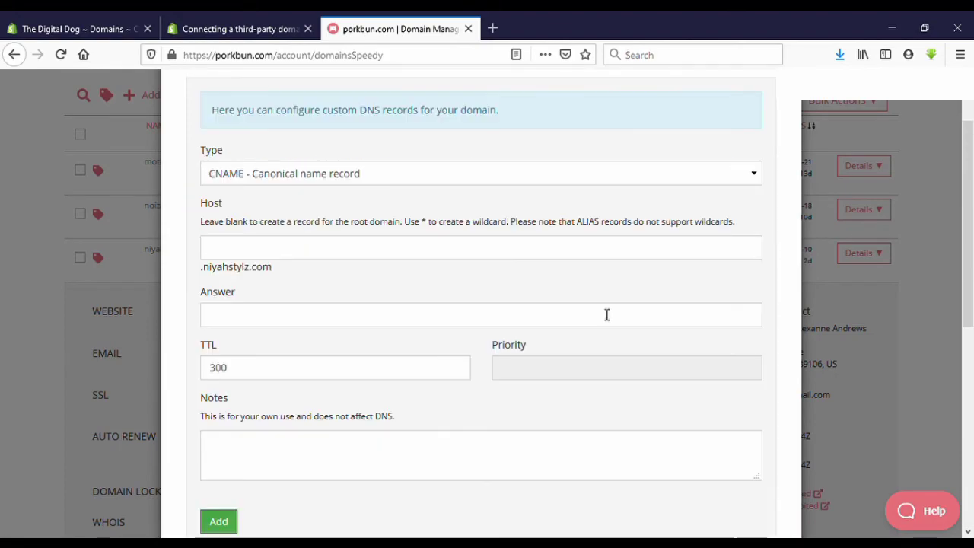
click(776, 124)
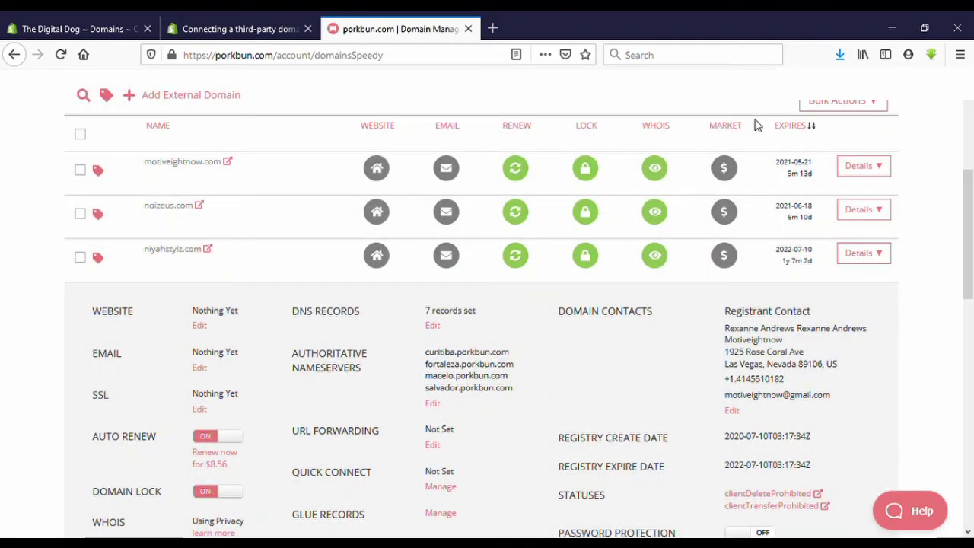
- Back on Shopify's Connect existing domain page, run verification for niyahstylz.com
click(85, 29)
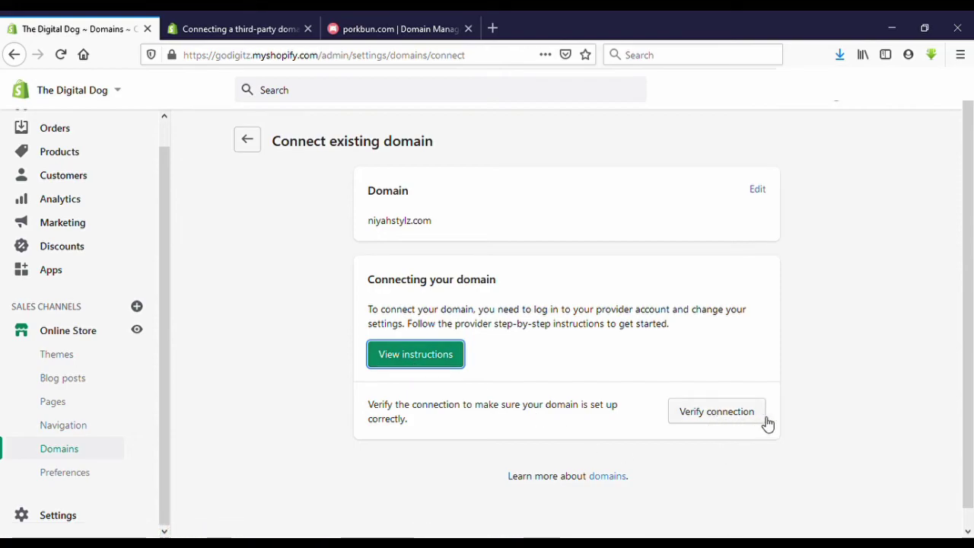
click(738, 420)
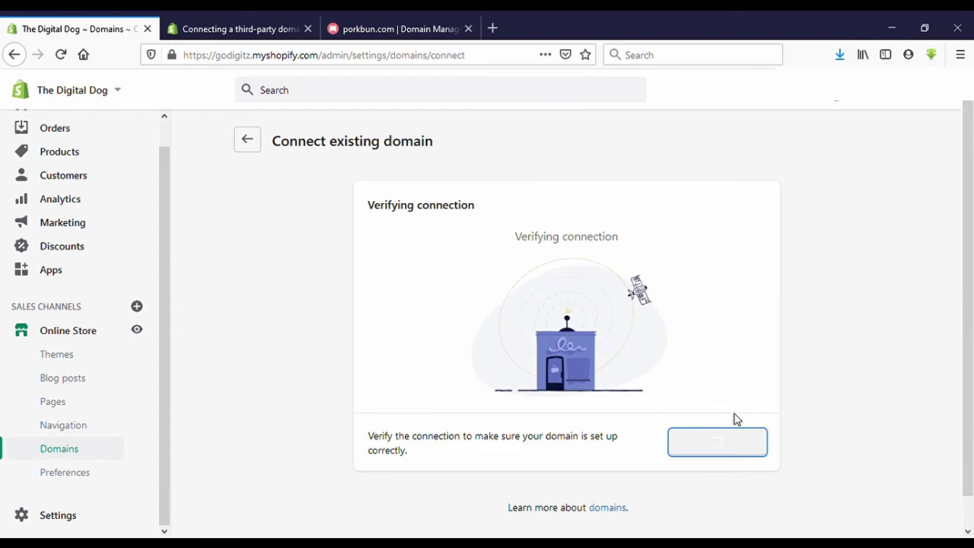